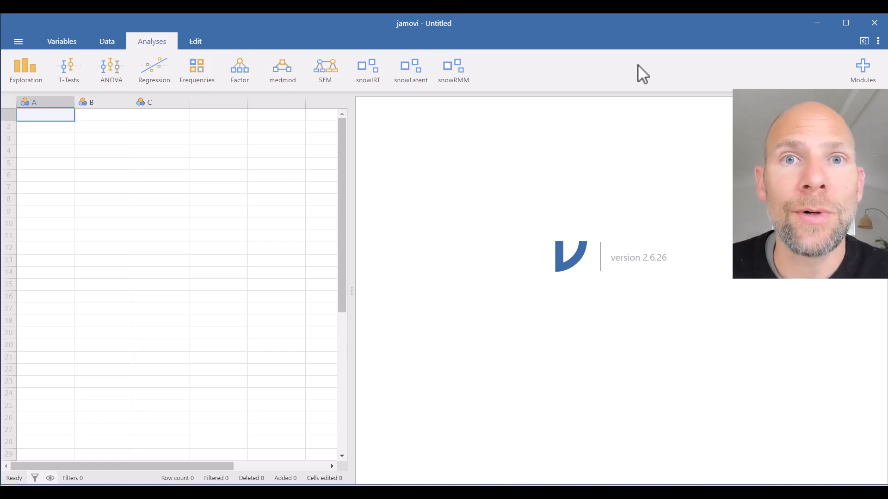
Step: Open the recent data file mental_rotation.xlsx and start a Latent Transition Analysis from the snowLatent module
{"action": "left_click", "coordinate": [19, 41]}
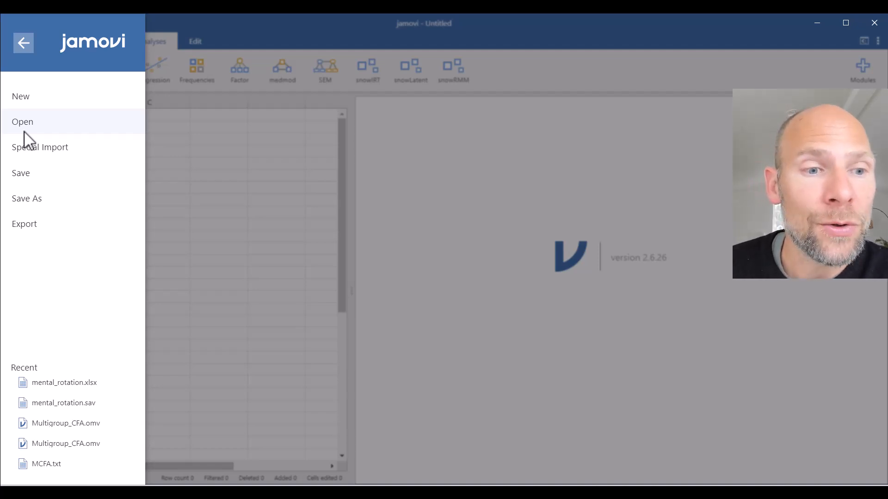
{"action": "left_click", "coordinate": [100, 384]}
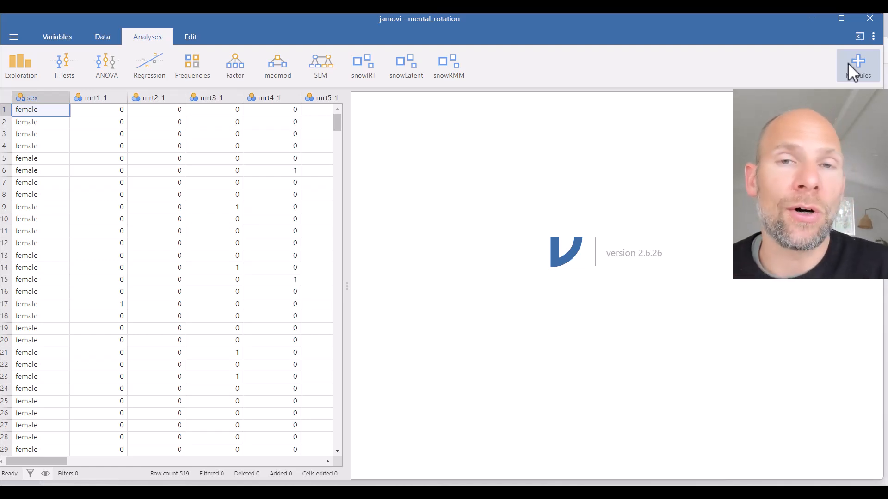
{"action": "left_click", "coordinate": [416, 80]}
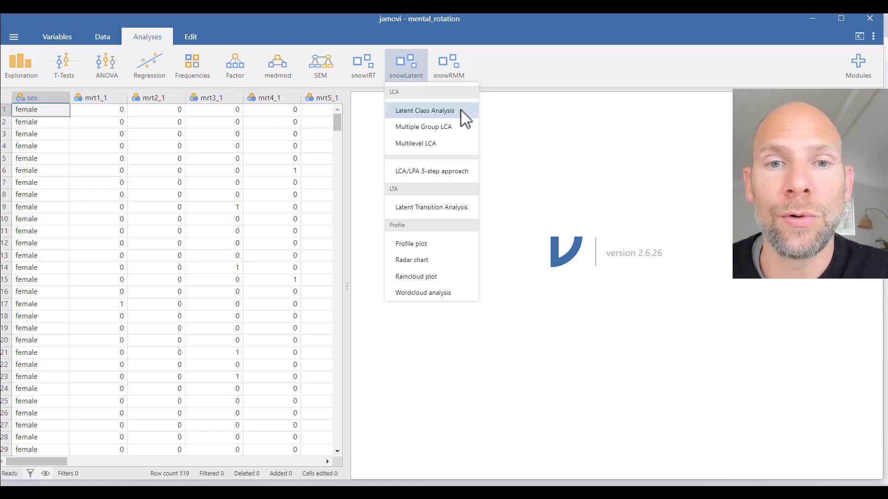
{"action": "left_click", "coordinate": [465, 208]}
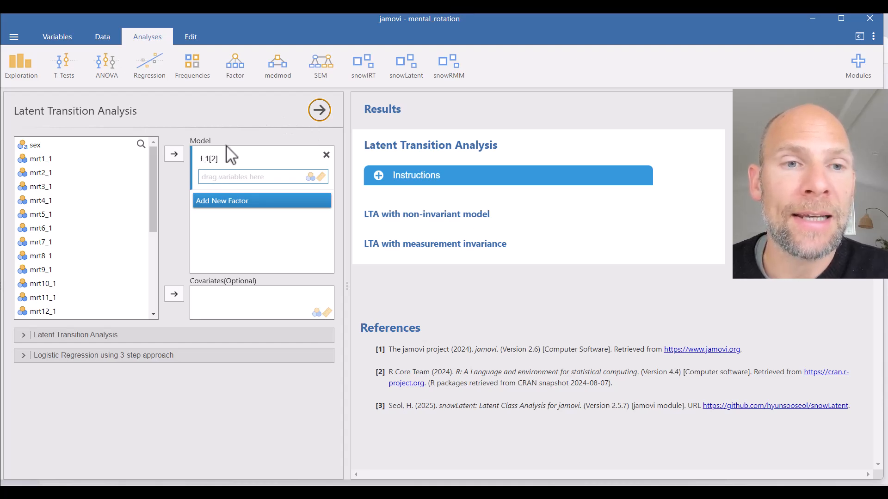
{"action": "left_click", "coordinate": [202, 160]}
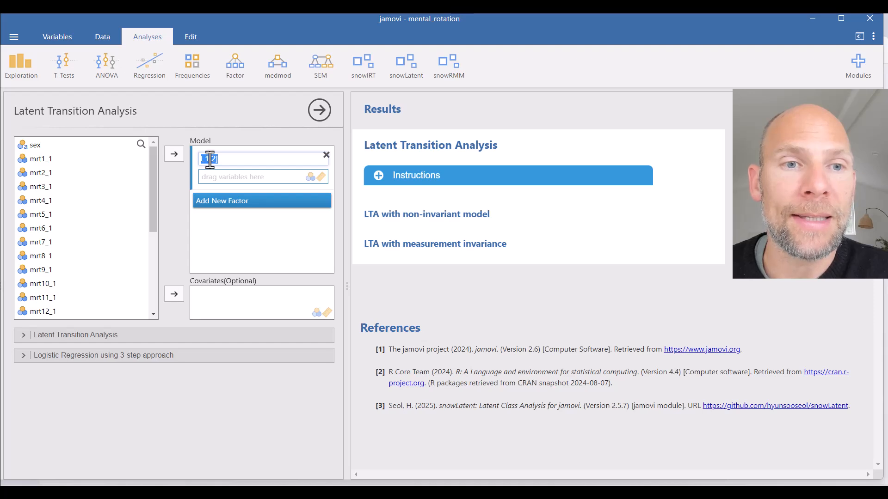
{"action": "left_click", "coordinate": [226, 162]}
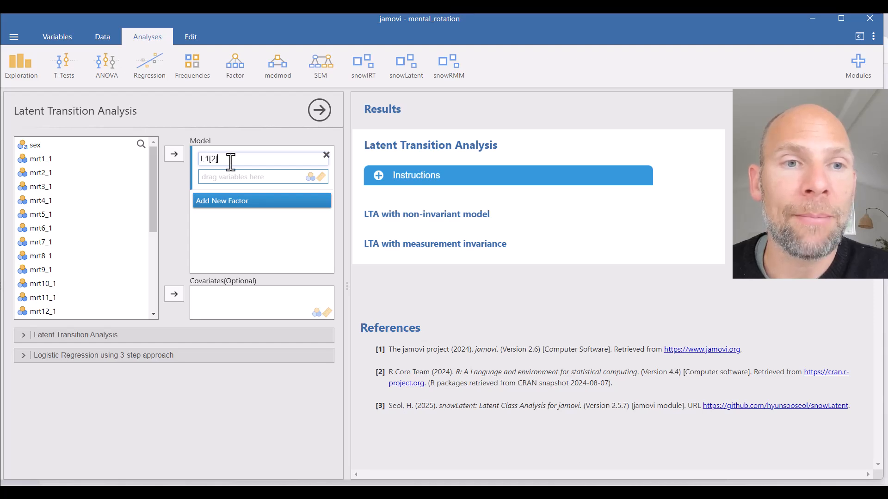
{"action": "double_click", "coordinate": [206, 160]}
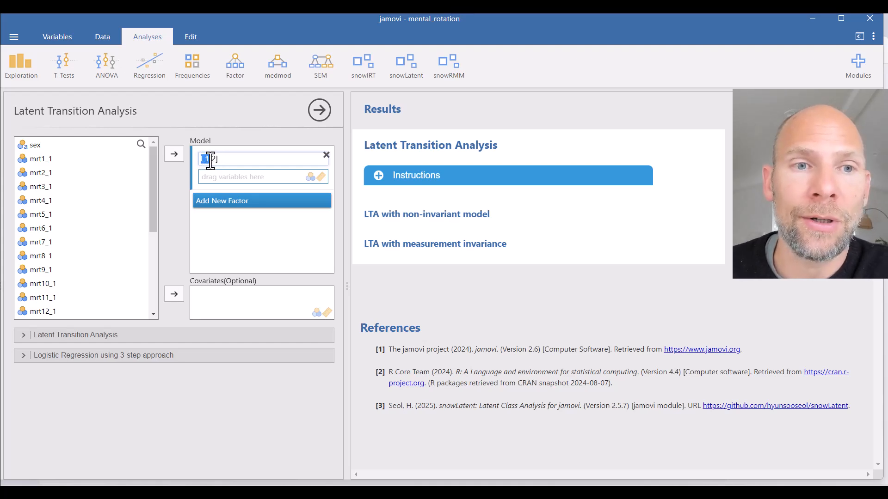
{"action": "left_click_drag", "start_coordinate": [224, 161], "coordinate": [210, 161]}
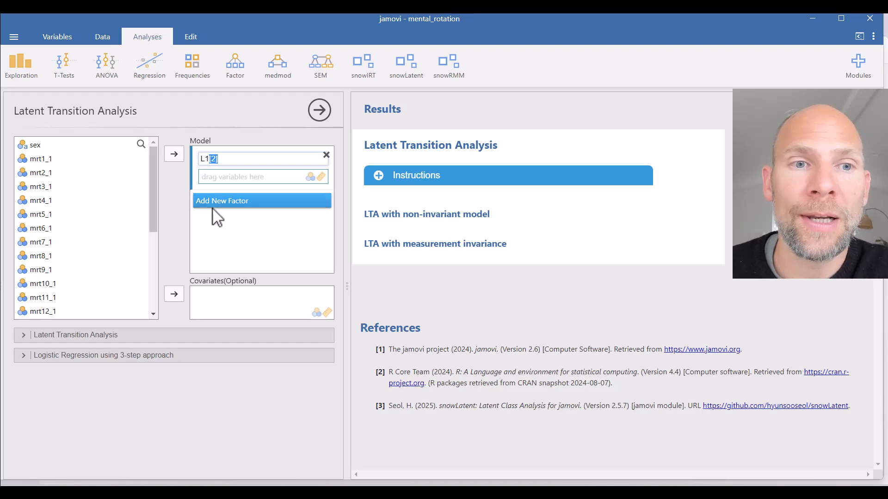
{"action": "left_click", "coordinate": [250, 135]}
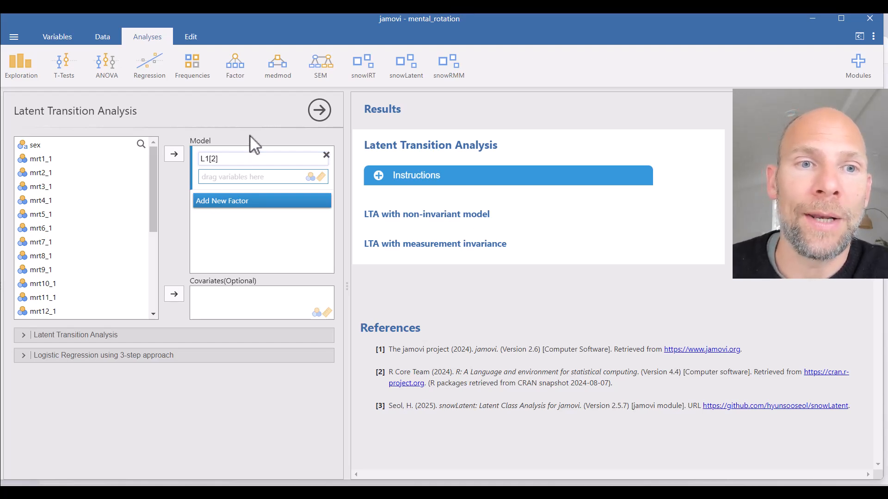
Step: Assign the first-occasion variables mrt1_1 through mrt12_1 to the factor L1[2] in the model
{"action": "left_click", "coordinate": [47, 158]}
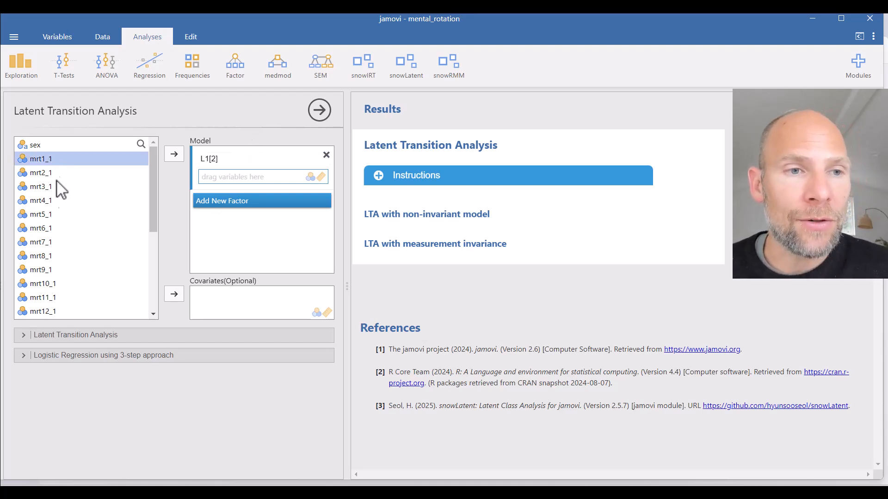
{"action": "left_click", "coordinate": [50, 311], "text": "shift"}
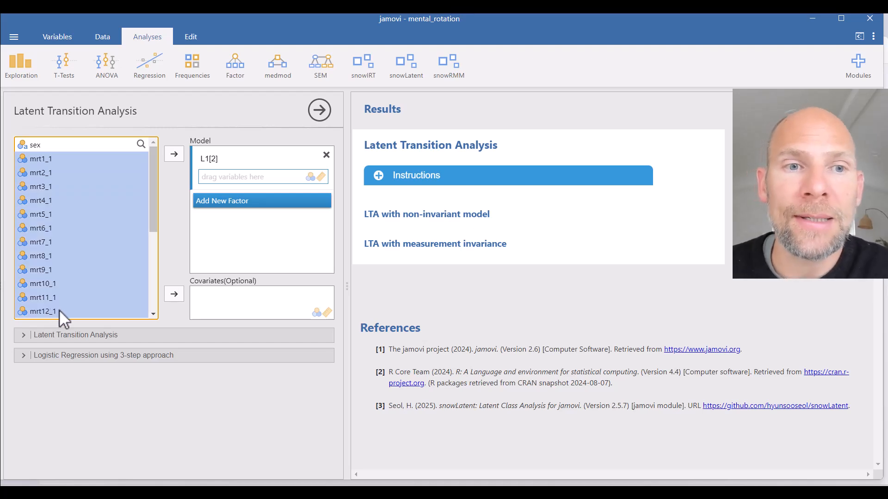
{"action": "left_click_drag", "start_coordinate": [39, 201], "coordinate": [251, 179]}
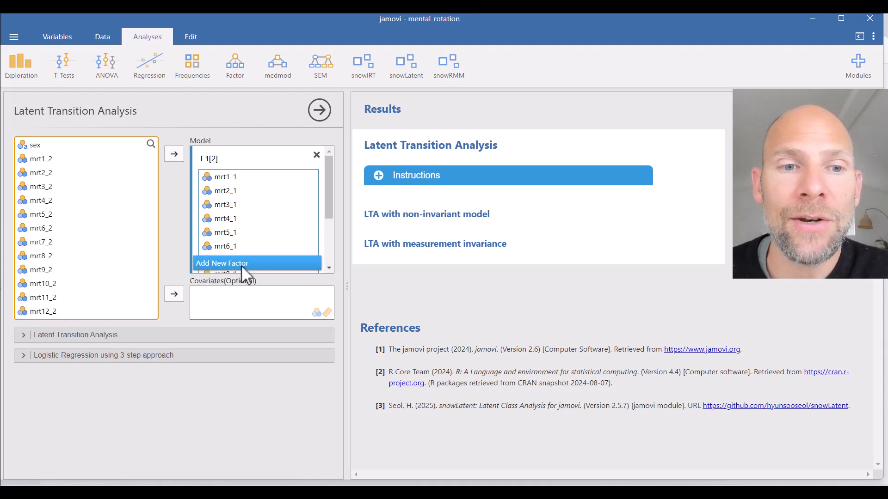
Step: Add a second factor to the model and name it L2[2]
{"action": "left_click", "coordinate": [260, 263]}
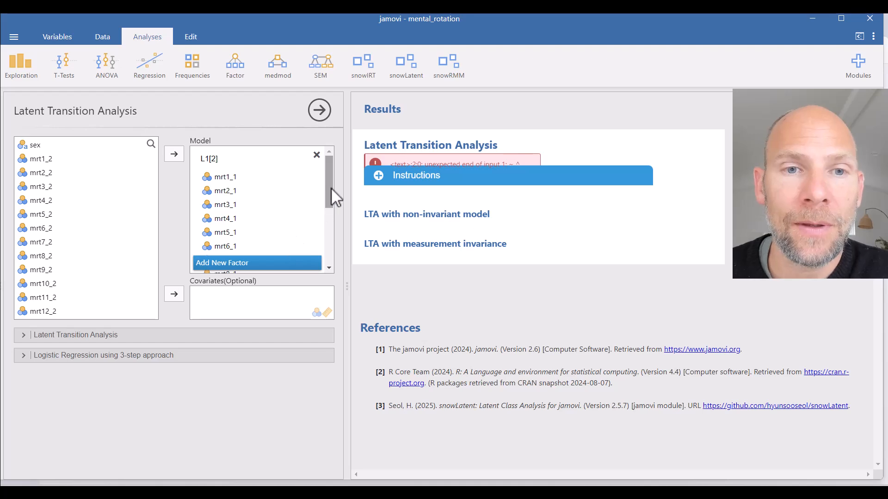
{"action": "left_click_drag", "start_coordinate": [329, 181], "coordinate": [327, 260]}
{"action": "left_click", "coordinate": [230, 222]}
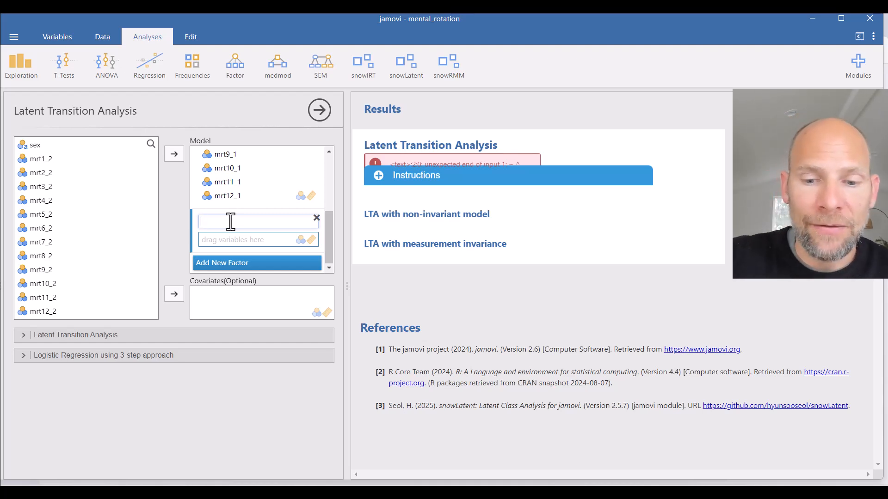
{"action": "type", "text": "L2[2"}
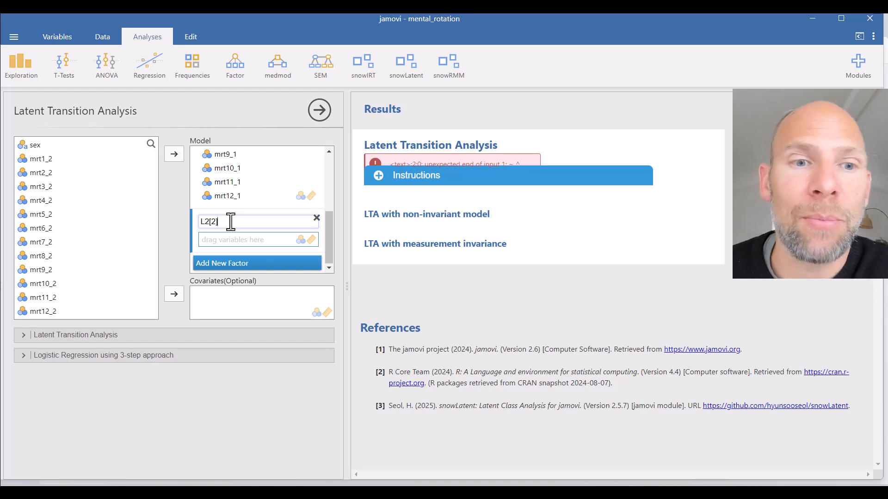
Step: Assign the second-occasion variables mrt1_2 through mrt12_2 to the factor L2[2]
{"action": "left_click", "coordinate": [50, 159]}
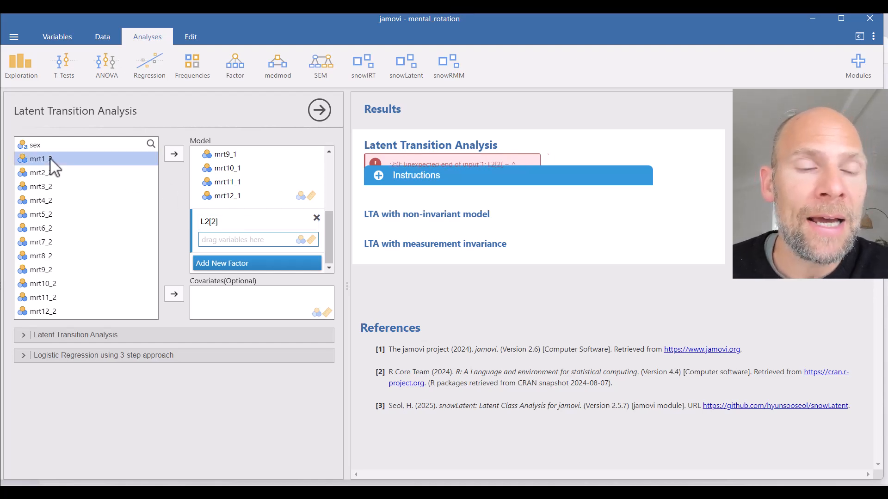
{"action": "left_click", "coordinate": [49, 315], "text": "shift"}
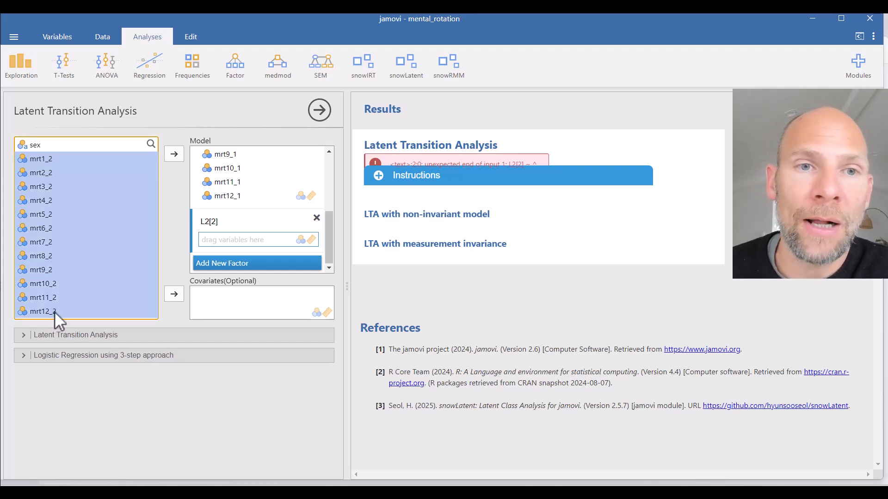
{"action": "left_click_drag", "start_coordinate": [33, 203], "coordinate": [238, 243]}
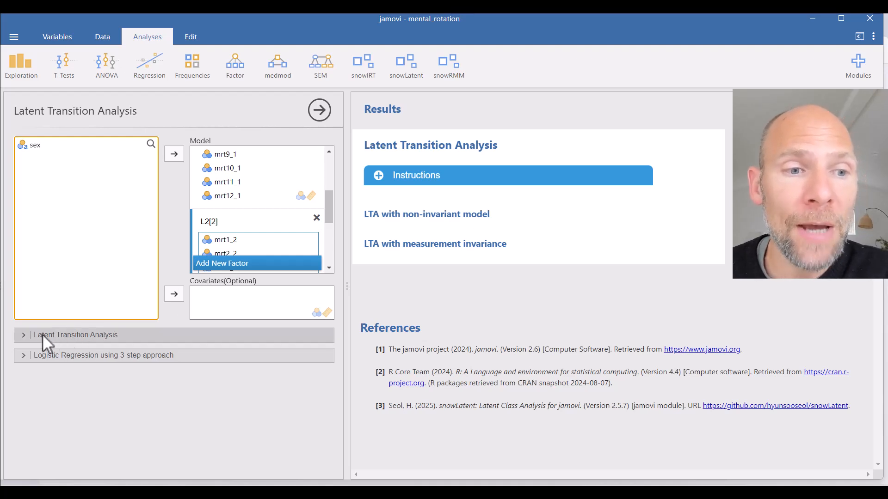
Step: Enable the LTA with non-invariant model in the analysis options and review its class proportions, transition and response probabilities
{"action": "left_click", "coordinate": [58, 336]}
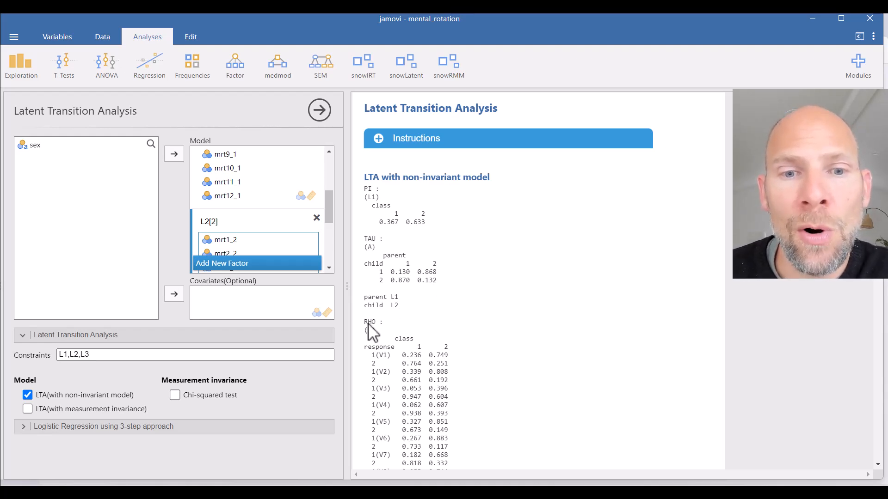
{"action": "scroll", "coordinate": [368, 324], "scroll_direction": "down", "scroll_amount": 4}
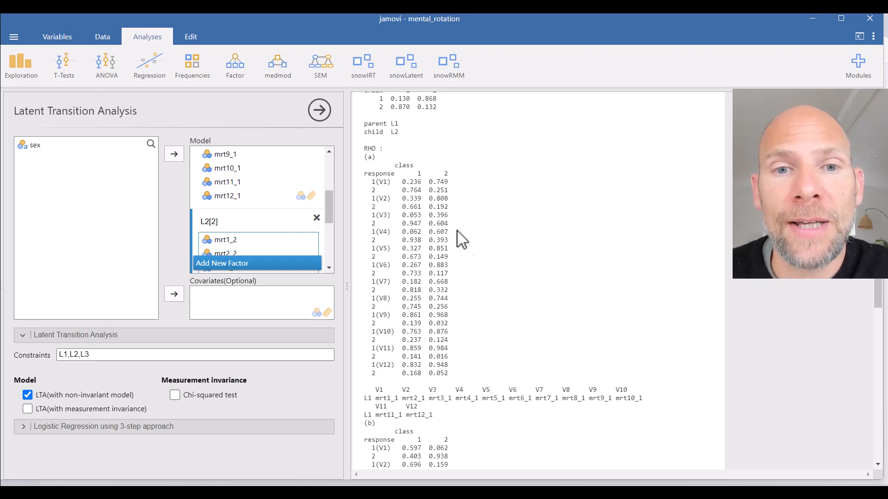
{"action": "scroll", "coordinate": [446, 221], "scroll_direction": "down", "scroll_amount": 5}
{"action": "scroll", "coordinate": [446, 220], "scroll_direction": "down", "scroll_amount": 2}
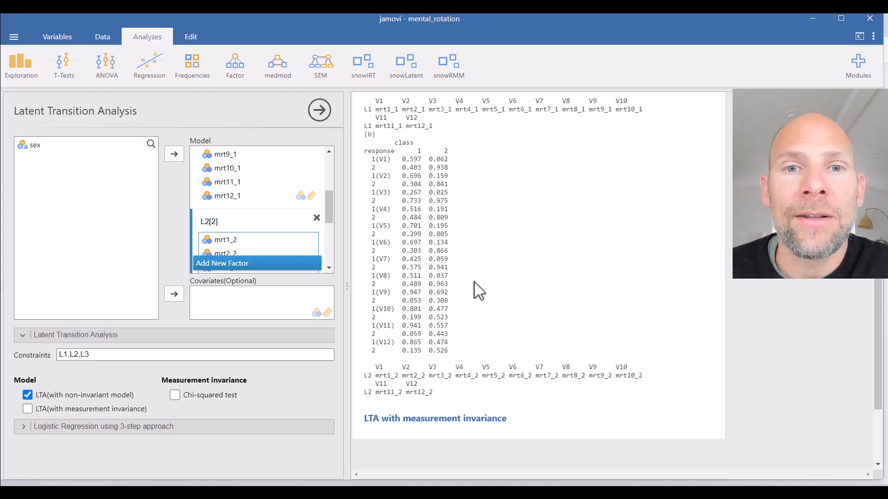
Step: Add the LTA with measurement invariance model and review its class proportions, transition probabilities and response probabilities
{"action": "scroll", "coordinate": [474, 282], "scroll_direction": "up", "scroll_amount": 8}
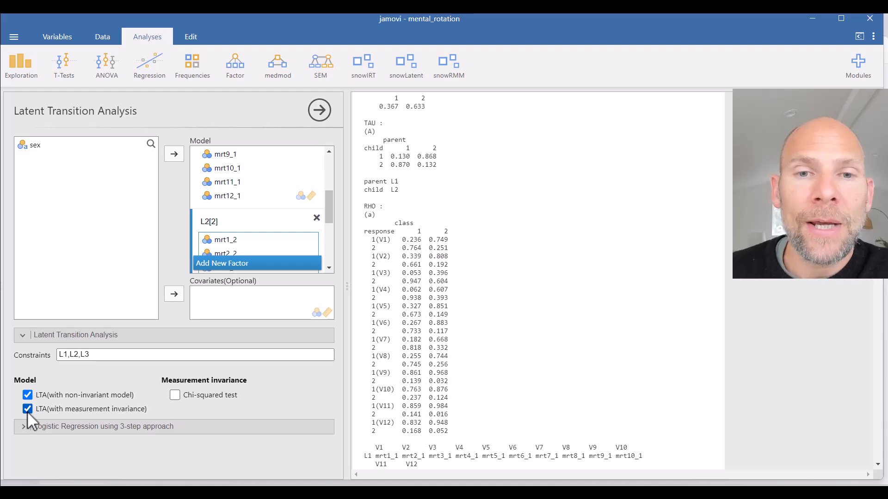
{"action": "scroll", "coordinate": [558, 167], "scroll_direction": "down", "scroll_amount": 10}
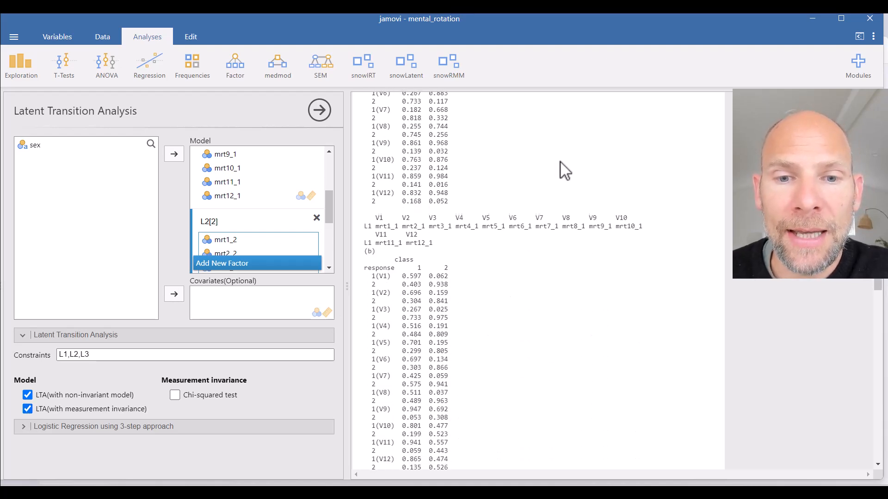
{"action": "scroll", "coordinate": [556, 162], "scroll_direction": "down", "scroll_amount": 1}
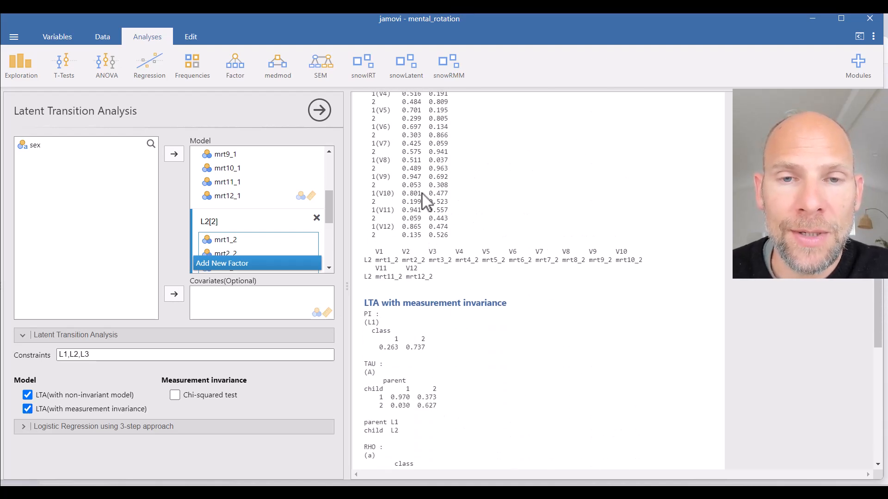
{"action": "scroll", "coordinate": [493, 202], "scroll_direction": "down", "scroll_amount": 2}
{"action": "scroll", "coordinate": [378, 192], "scroll_direction": "down", "scroll_amount": 1}
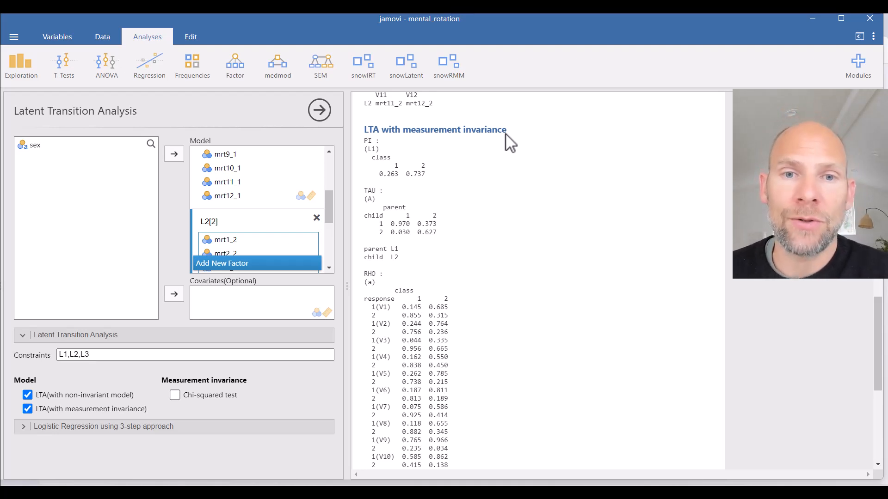
{"action": "scroll", "coordinate": [498, 145], "scroll_direction": "down", "scroll_amount": 3}
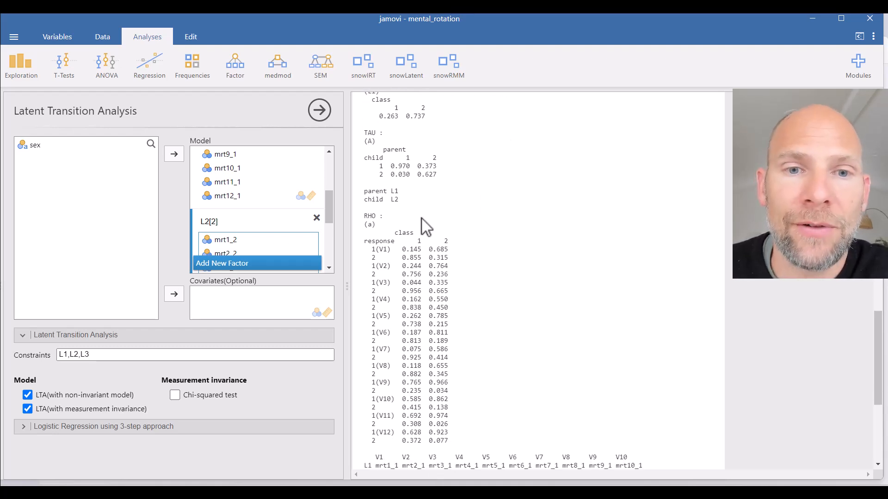
{"action": "scroll", "coordinate": [434, 212], "scroll_direction": "down", "scroll_amount": 3}
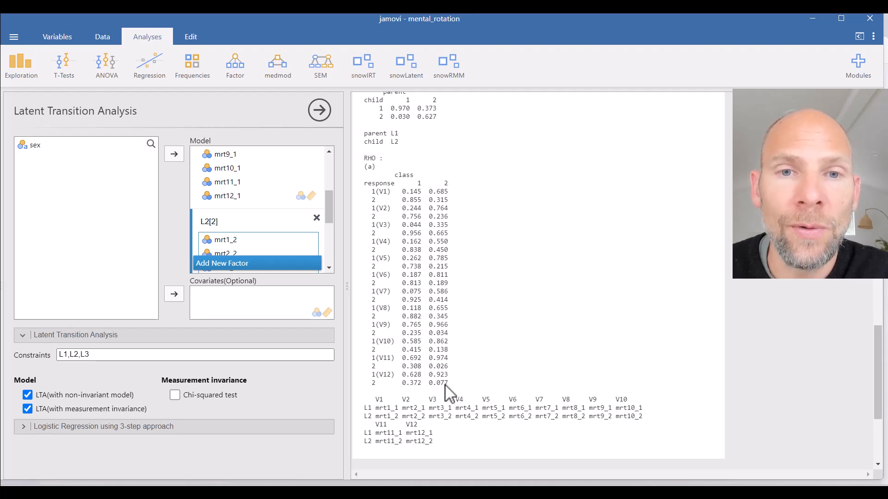
{"action": "scroll", "coordinate": [455, 347], "scroll_direction": "down", "scroll_amount": 7}
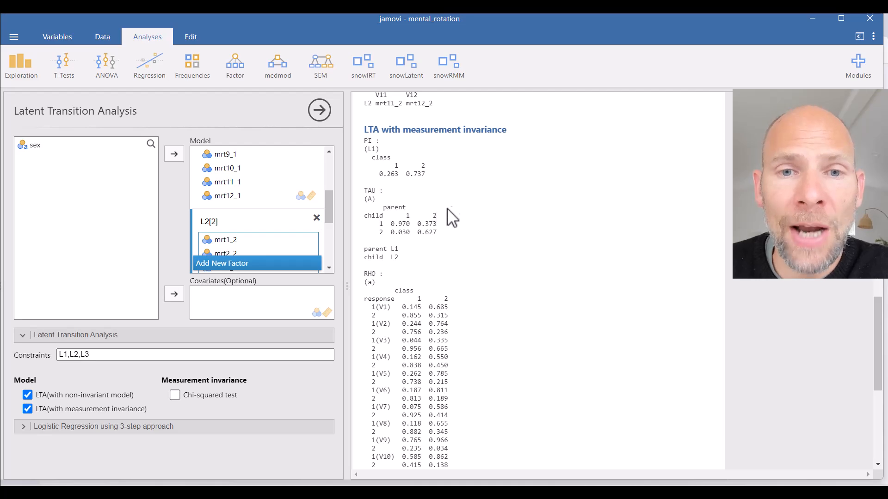
Step: Enable the chi-squared test of measurement invariance and bring the model comparison table into view
{"action": "scroll", "coordinate": [508, 213], "scroll_direction": "up", "scroll_amount": 10}
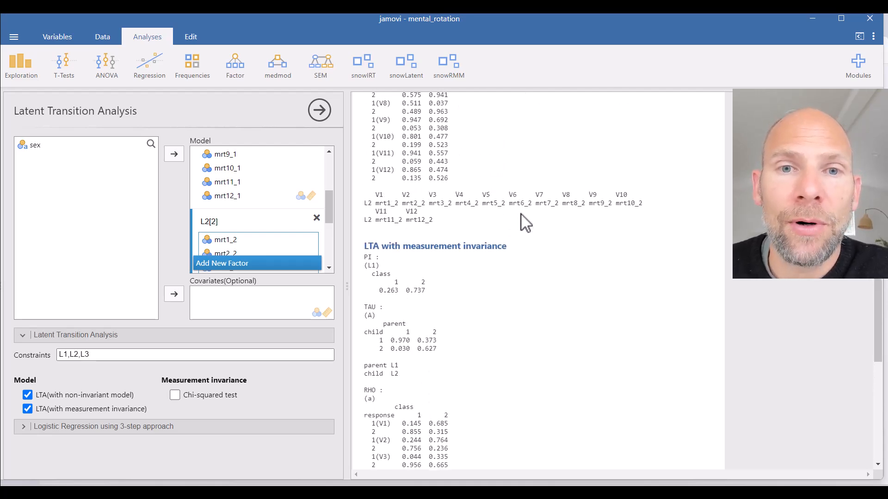
{"action": "scroll", "coordinate": [522, 214], "scroll_direction": "up", "scroll_amount": 5}
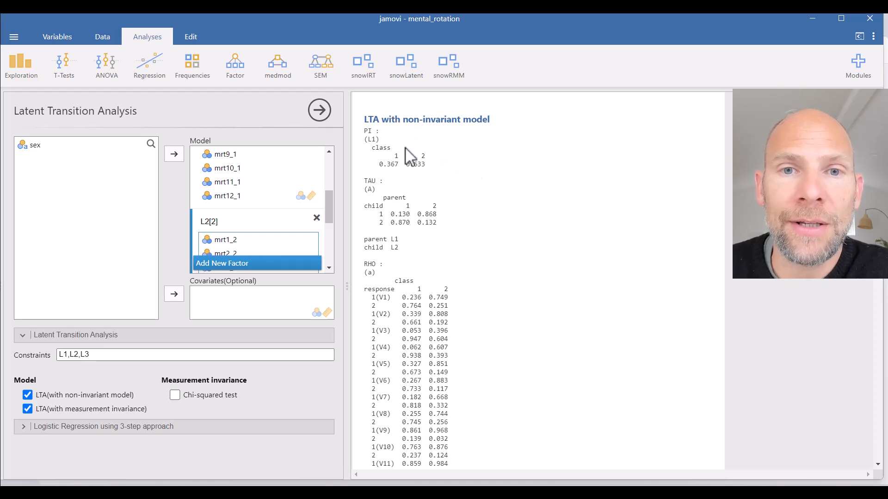
{"action": "scroll", "coordinate": [446, 158], "scroll_direction": "down", "scroll_amount": 10}
{"action": "scroll", "coordinate": [446, 161], "scroll_direction": "up", "scroll_amount": 3}
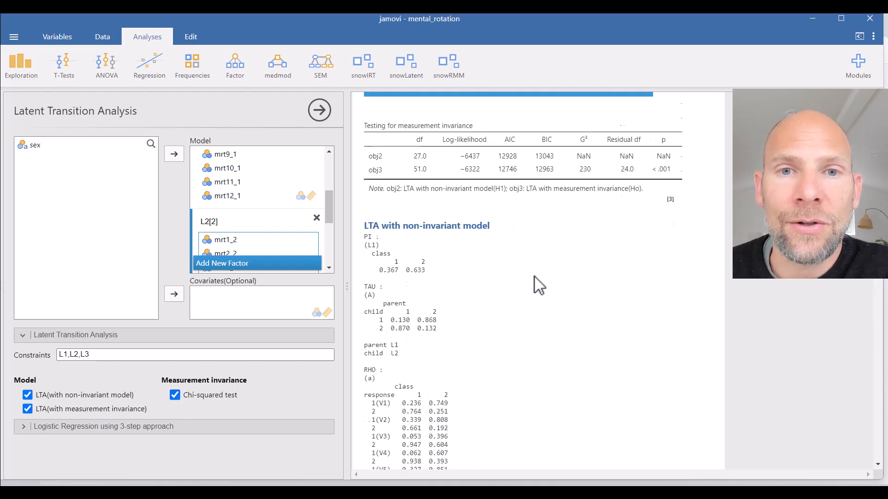
{"action": "scroll", "coordinate": [534, 276], "scroll_direction": "down", "scroll_amount": 1}
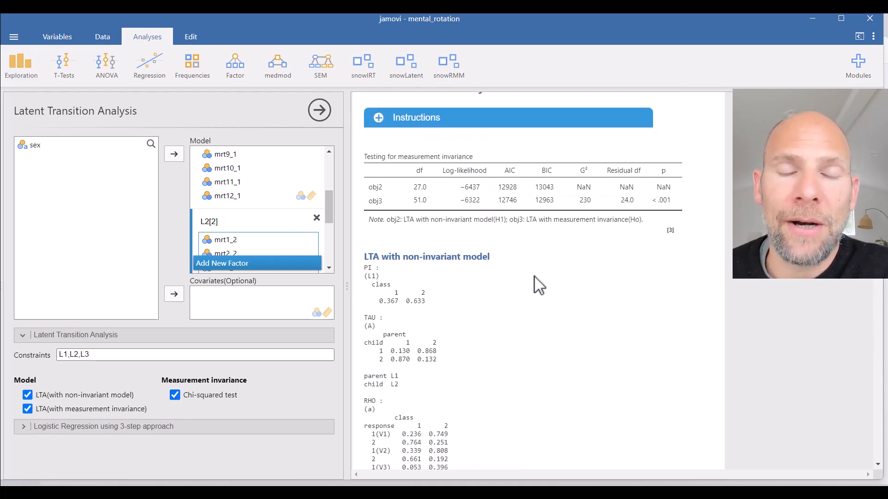